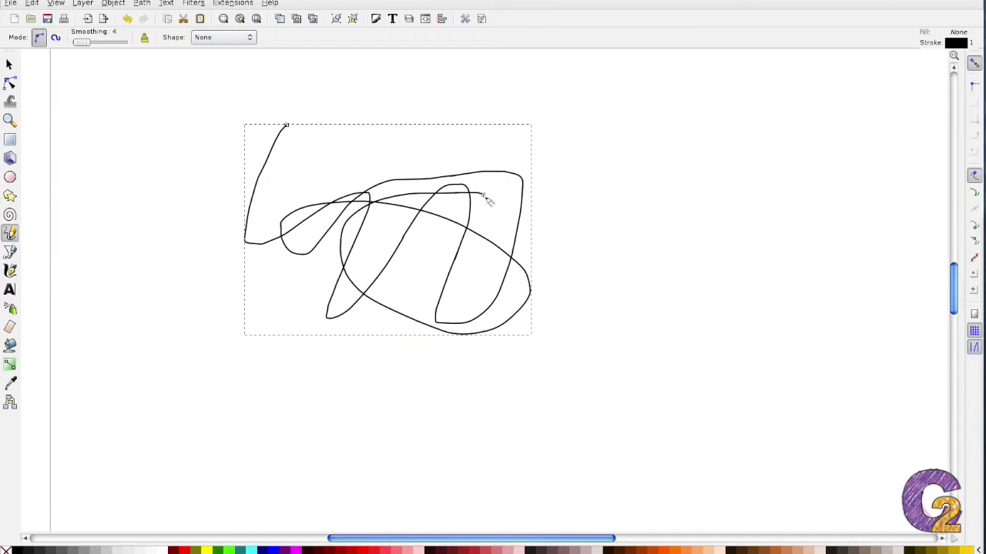
- Delete the freehand scribble from the canvas
click(10, 65)
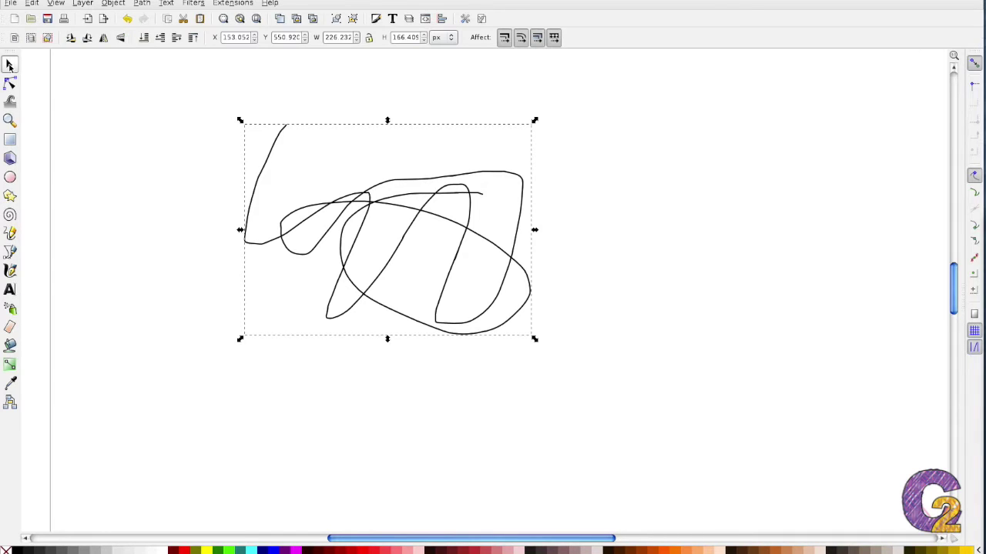
key(Delete)
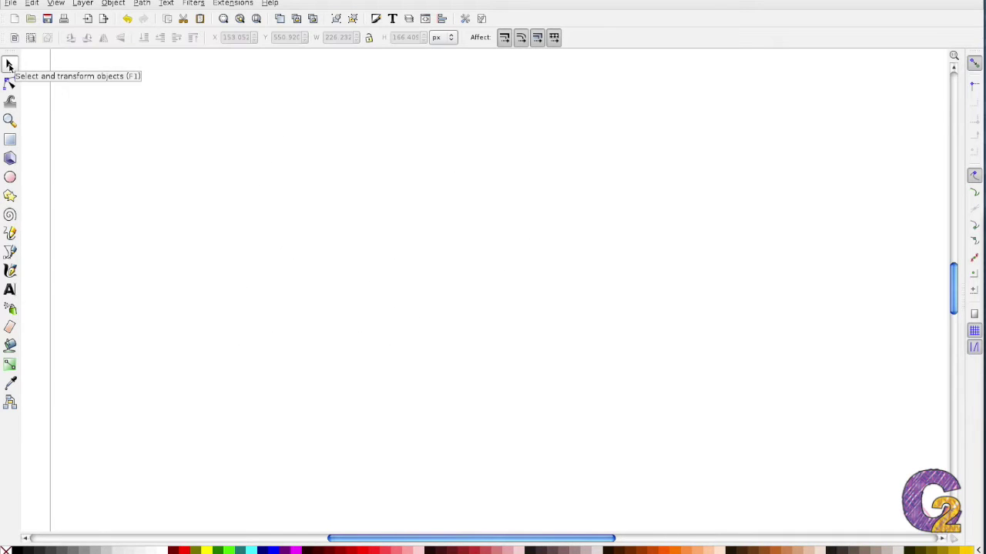
- Draw a closed path of straight and curved segments with the Bezier tool, and delete it
click(9, 256)
click(211, 192)
click(312, 290)
click(400, 218)
drag(511, 239, 510, 130)
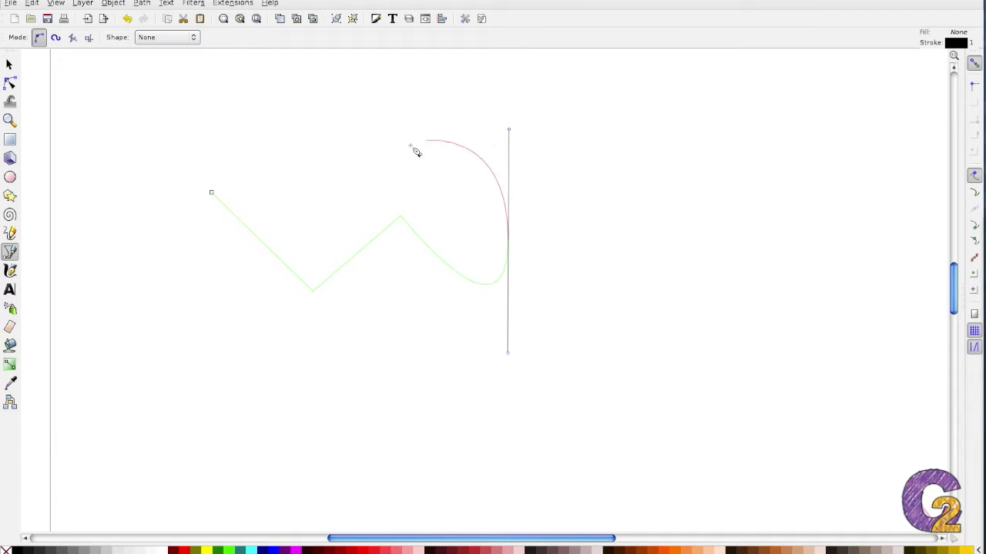
click(380, 147)
click(327, 225)
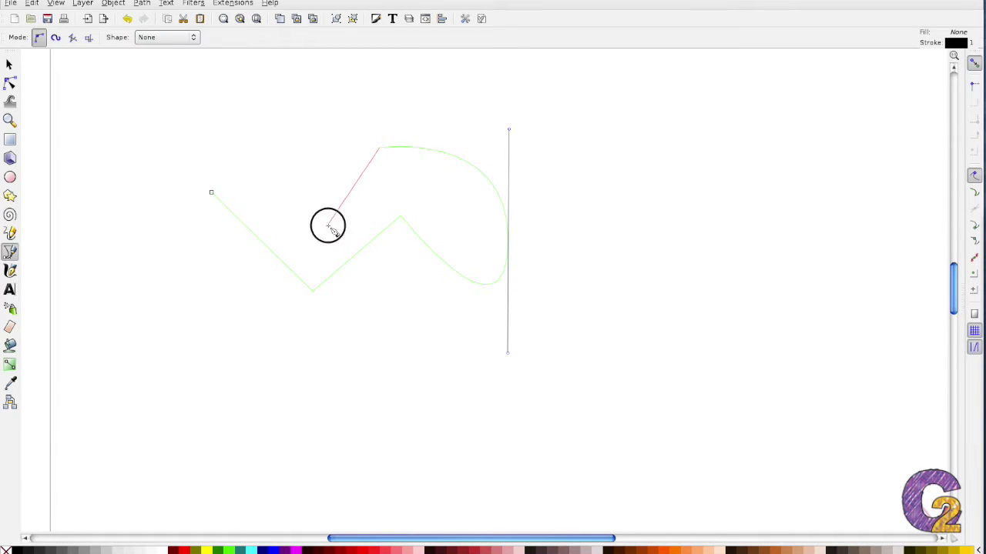
click(212, 194)
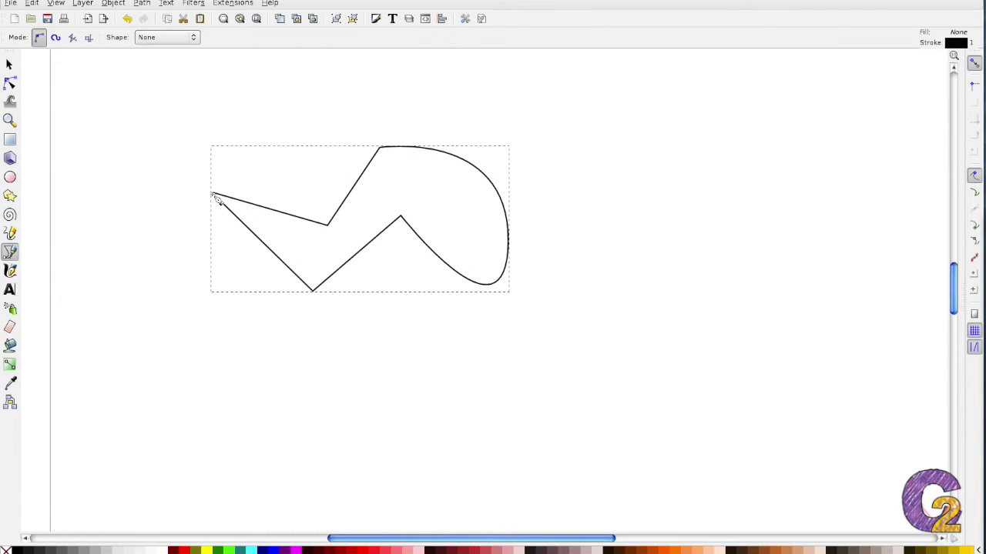
click(9, 64)
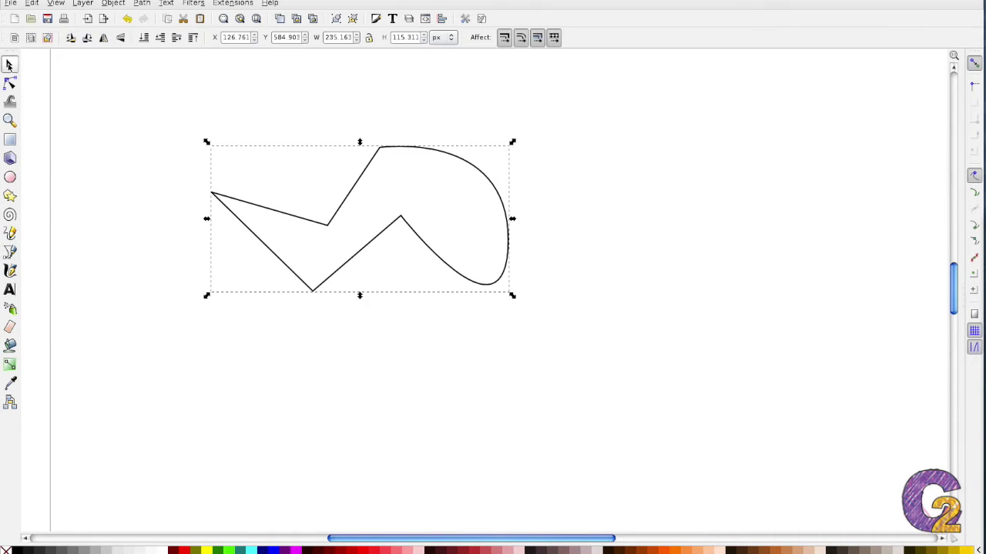
key(Delete)
- Draw a long wavy stroke with the Calligraphy tool, and delete it
click(11, 270)
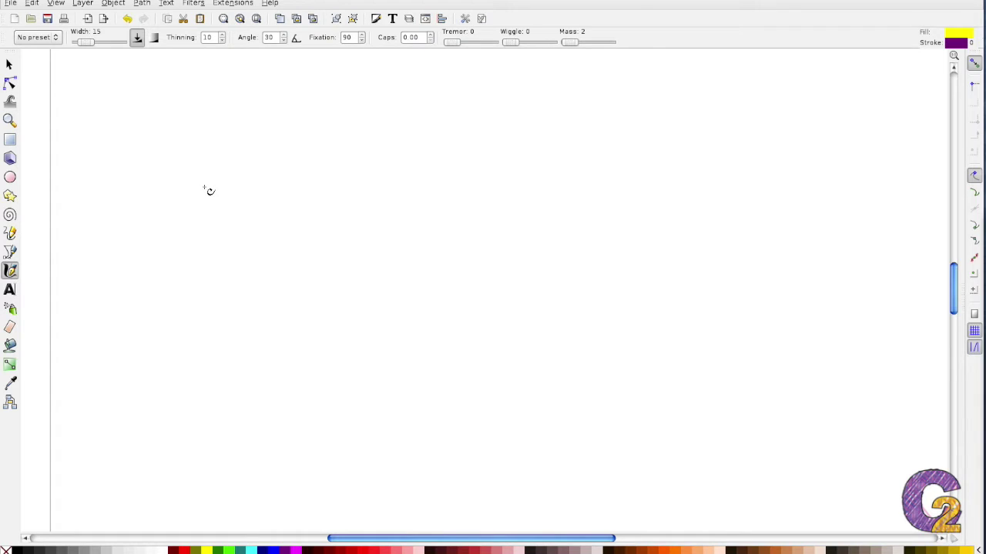
mouse_move(202, 189)
mouse_down()
mouse_move(215, 234)
mouse_move(259, 253)
mouse_move(295, 185)
mouse_move(322, 177)
mouse_move(331, 271)
mouse_move(356, 298)
mouse_move(367, 196)
mouse_move(483, 150)
mouse_move(518, 247)
mouse_move(459, 299)
mouse_move(512, 326)
mouse_move(630, 173)
mouse_move(653, 303)
mouse_up()
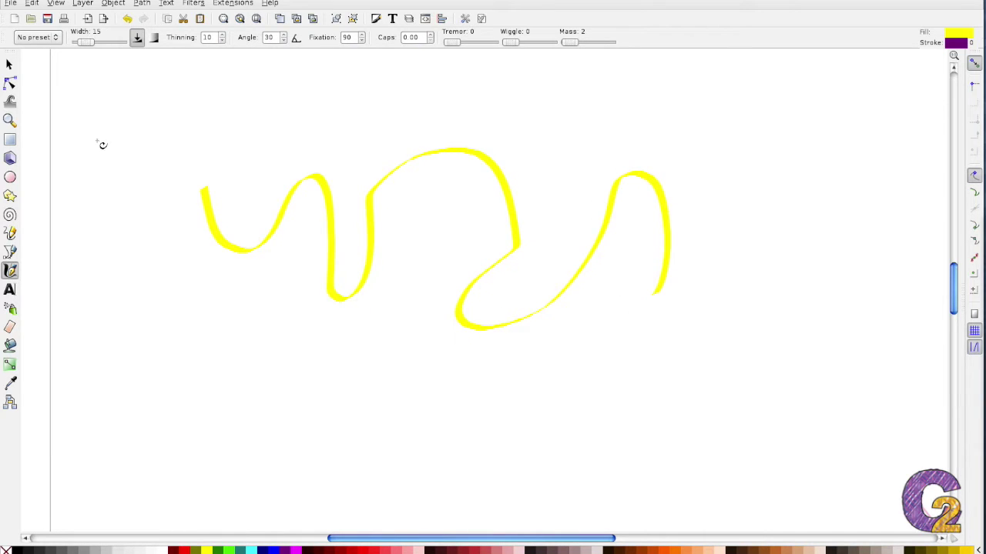
click(10, 66)
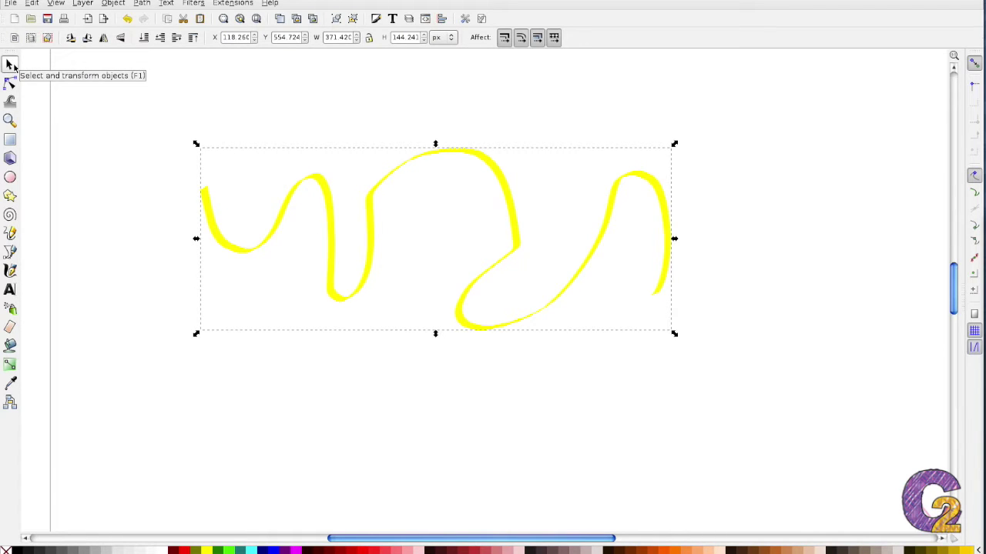
key(Delete)
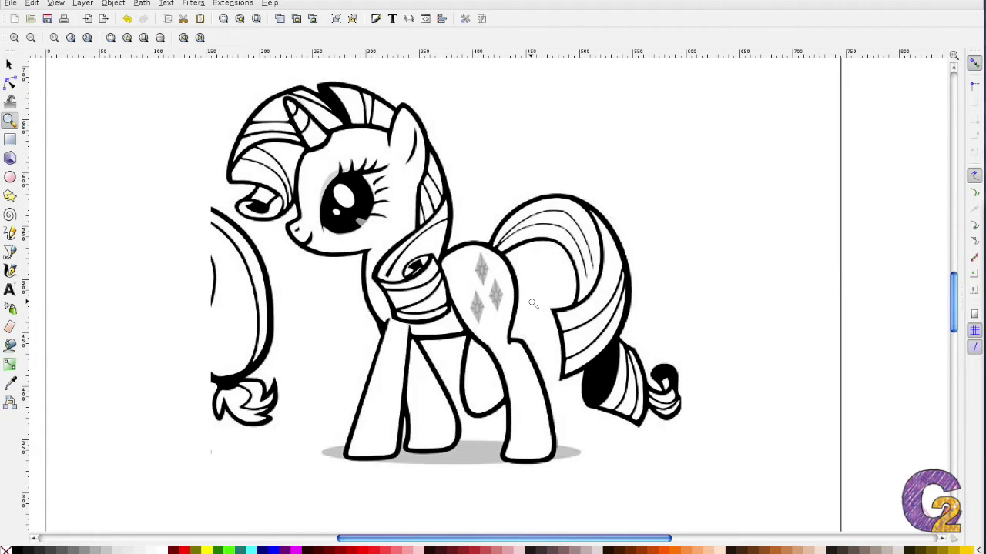
- Trace the uppermost hip diamond as a closed four-point Bezier path and give it a purple stroke and fill
click(486, 288)
click(486, 287)
click(486, 288)
click(487, 288)
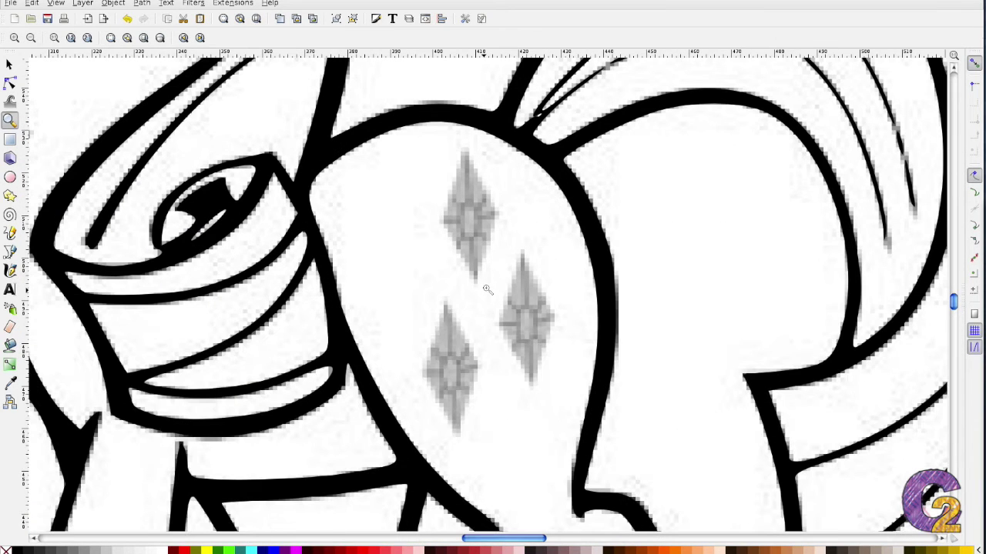
click(10, 251)
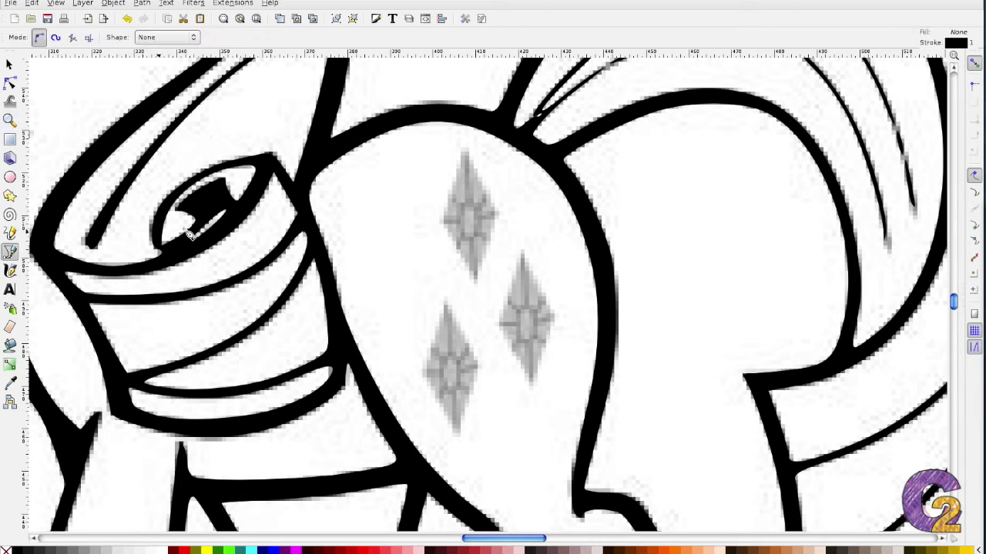
click(464, 145)
click(441, 222)
click(476, 285)
click(500, 212)
click(463, 144)
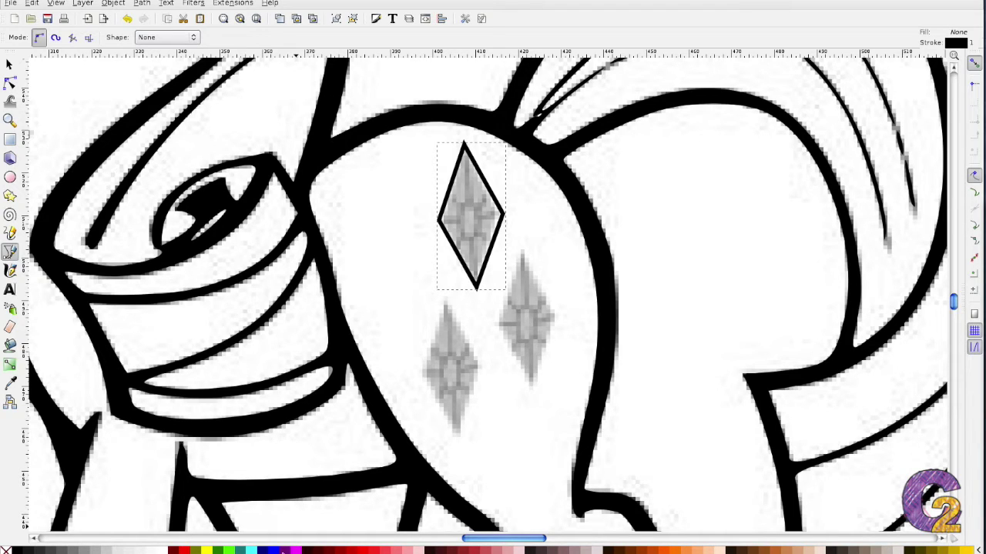
shift+click(283, 551)
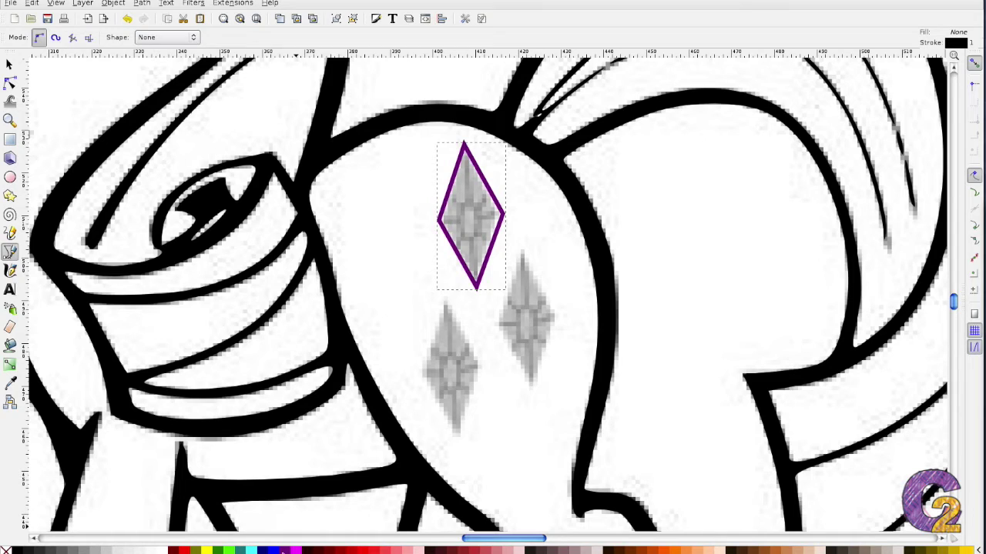
click(282, 552)
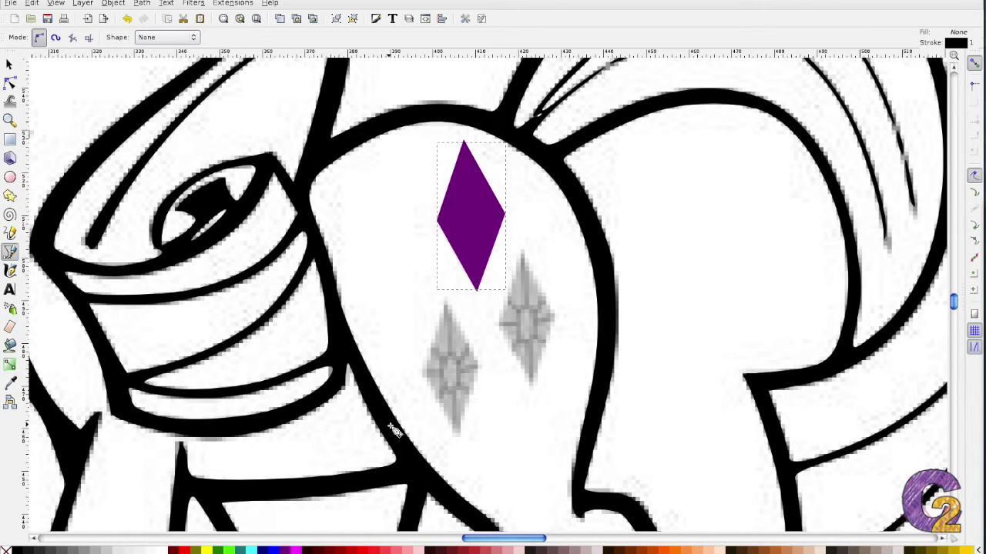
- Trace the lower-left hip diamond as a closed Bezier path with a purple stroke and fill
click(444, 301)
click(423, 373)
click(458, 435)
click(480, 366)
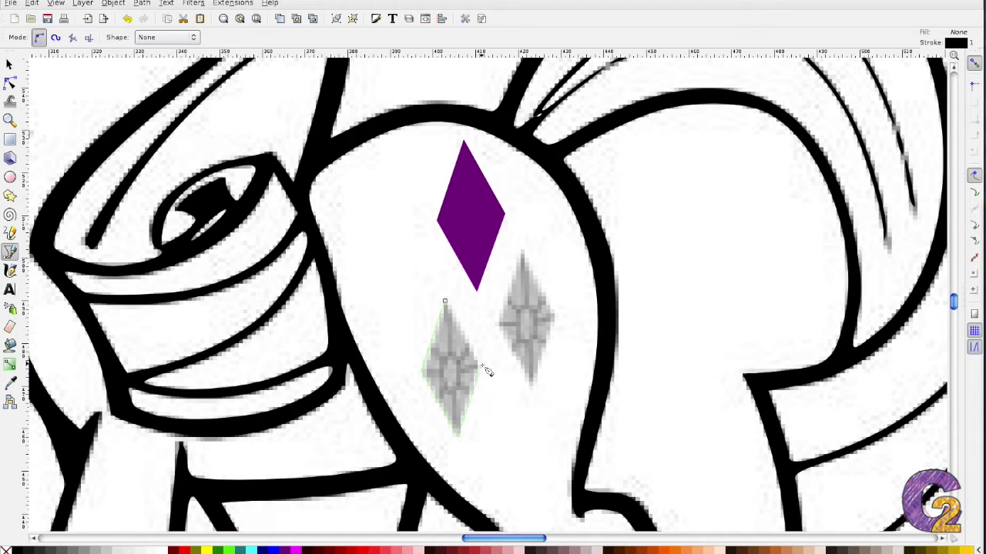
click(445, 302)
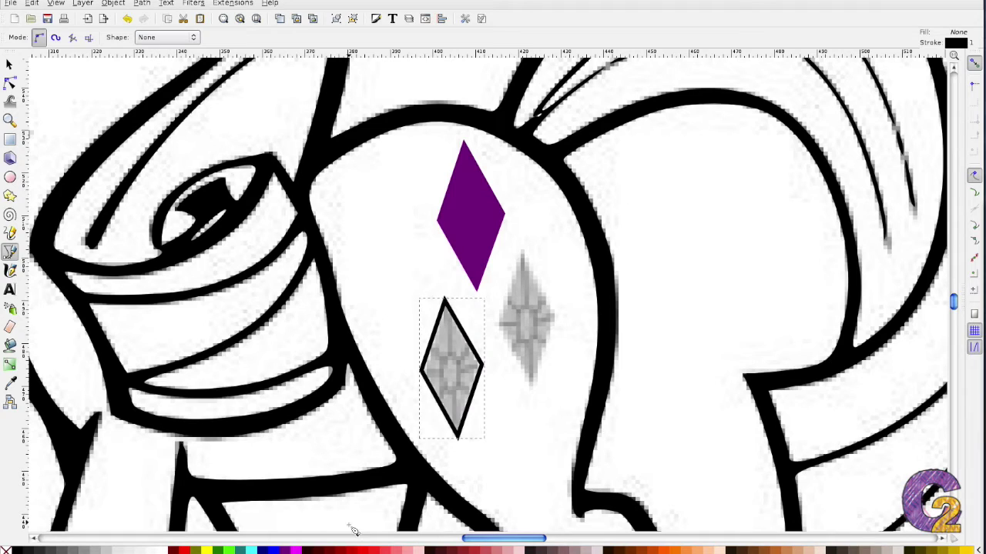
shift+click(287, 552)
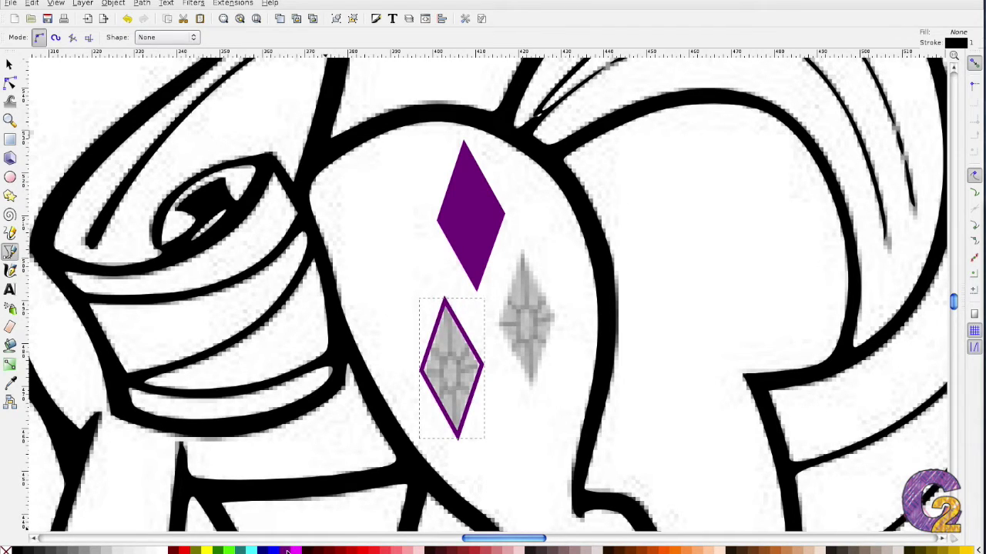
click(287, 551)
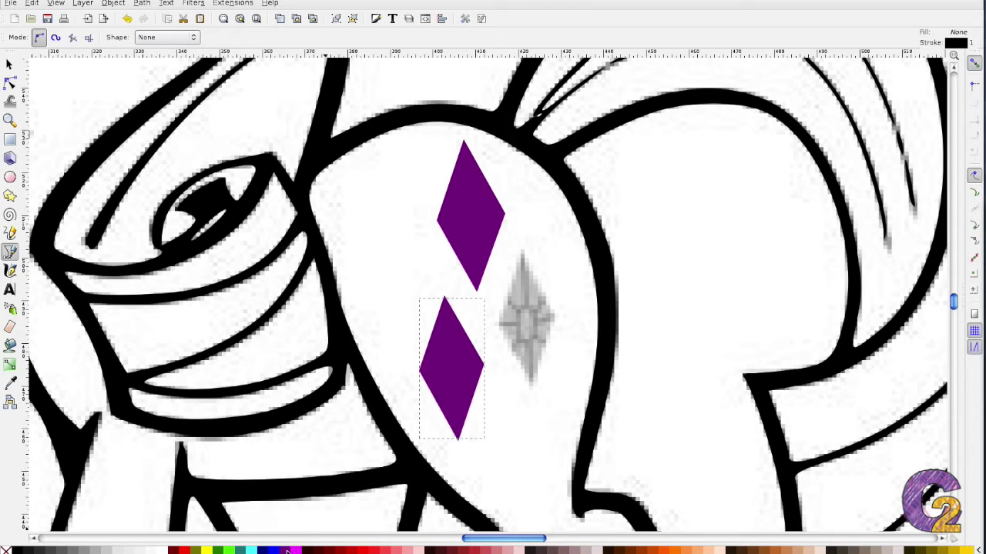
- Trace the remaining grey diamond on the right as a closed Bezier path with a purple stroke and fill
click(522, 252)
click(497, 320)
click(533, 391)
click(555, 318)
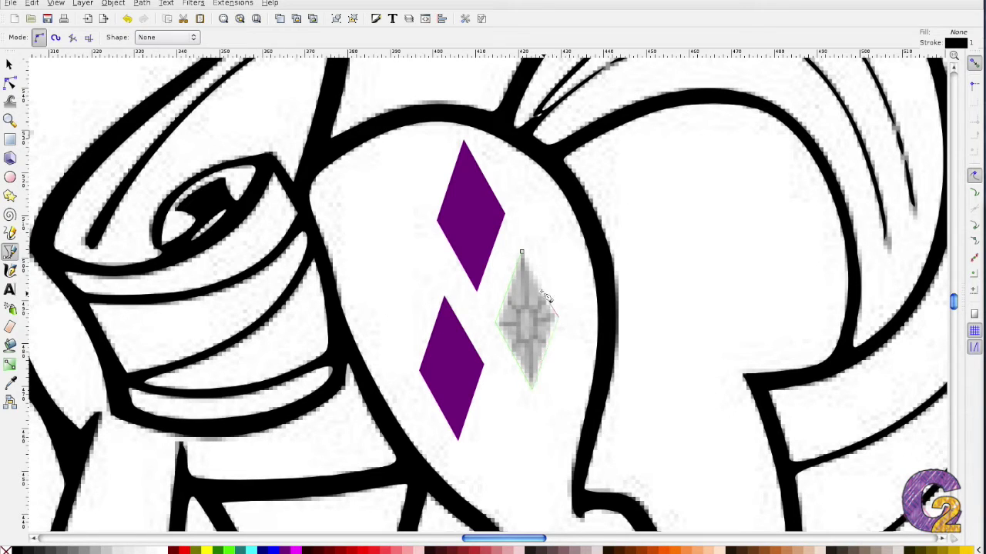
click(522, 253)
shift+click(284, 552)
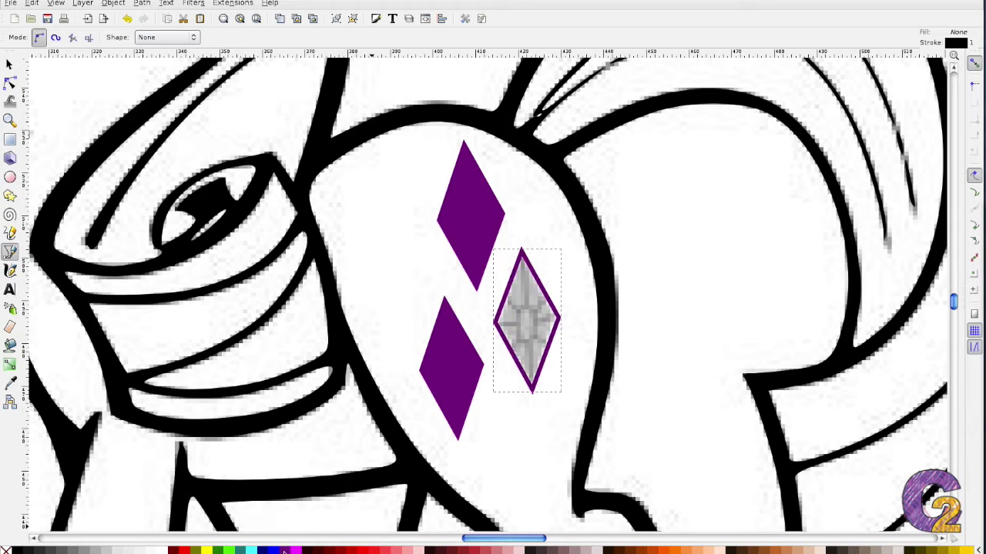
click(284, 551)
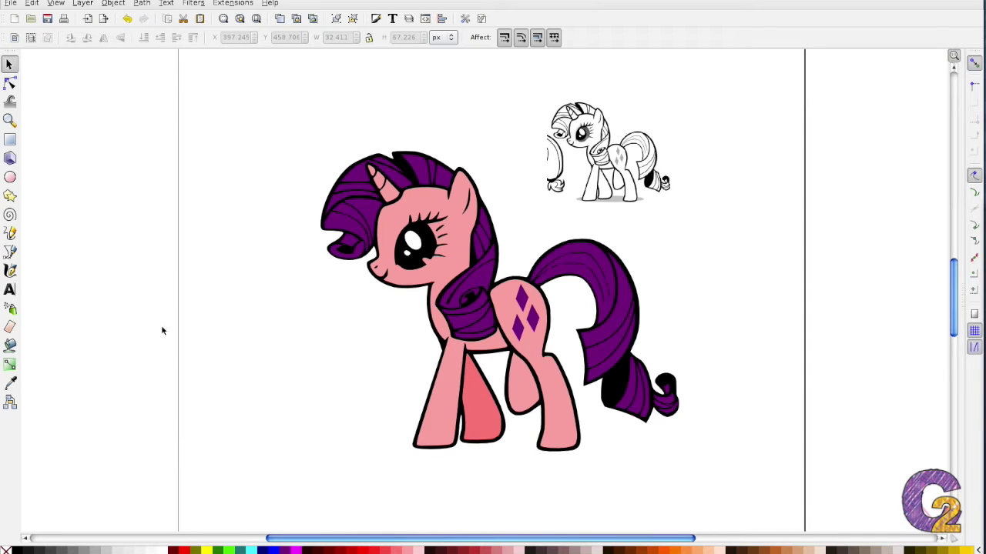
- Examine the separate black pieces of the pony's head by selecting the nostril, eye, loose eyelashes and ear line individually
click(10, 120)
click(426, 251)
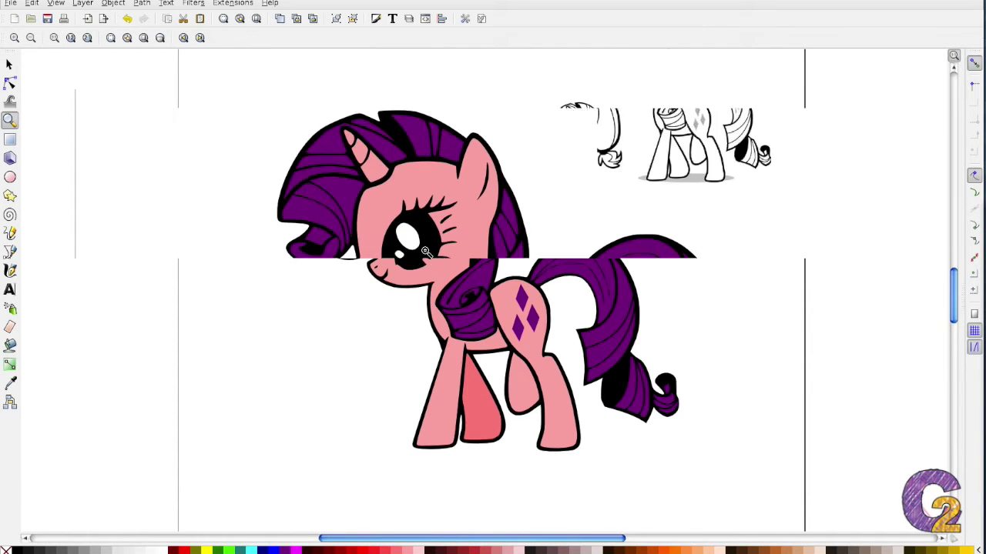
click(426, 251)
click(426, 251)
click(9, 64)
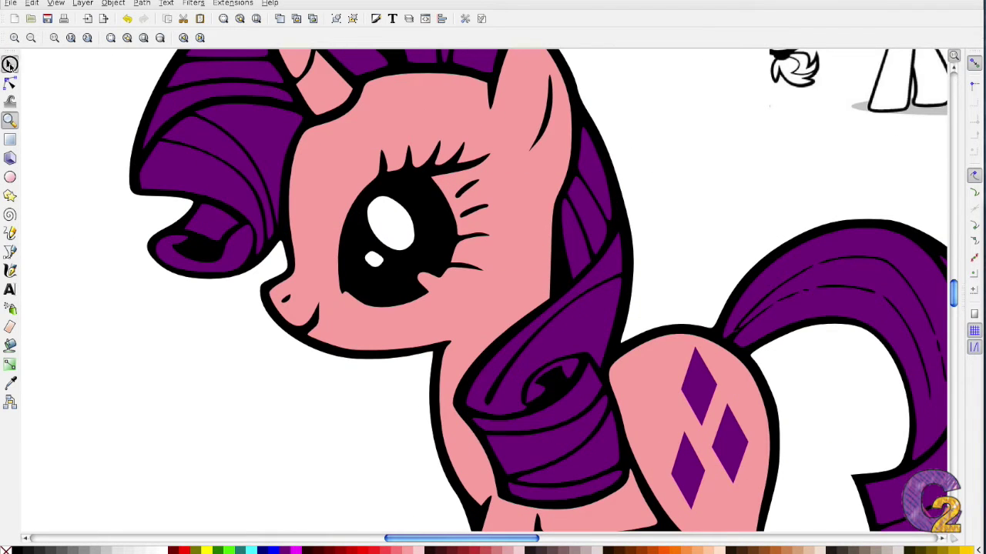
click(290, 307)
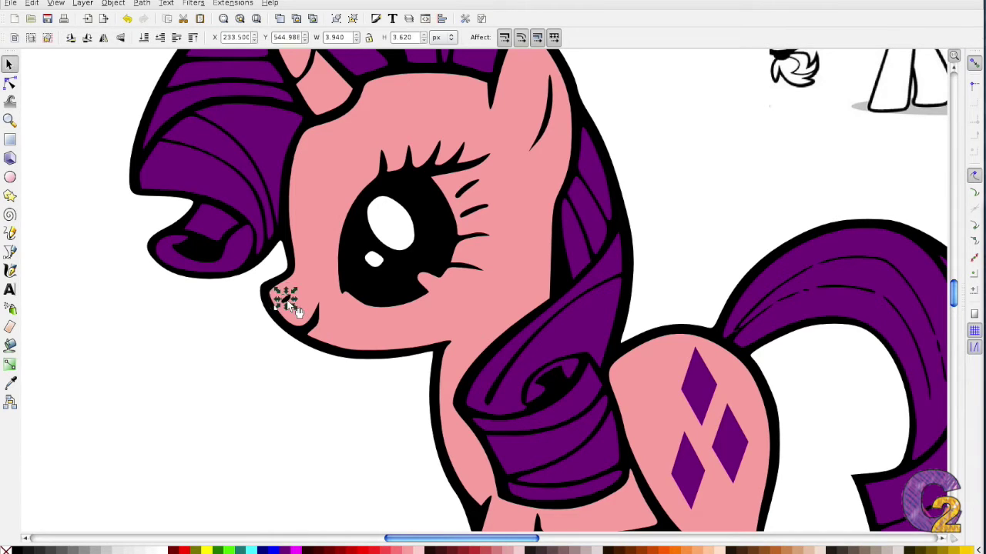
click(385, 292)
ctrl+click(485, 217)
ctrl+click(471, 195)
ctrl+click(549, 124)
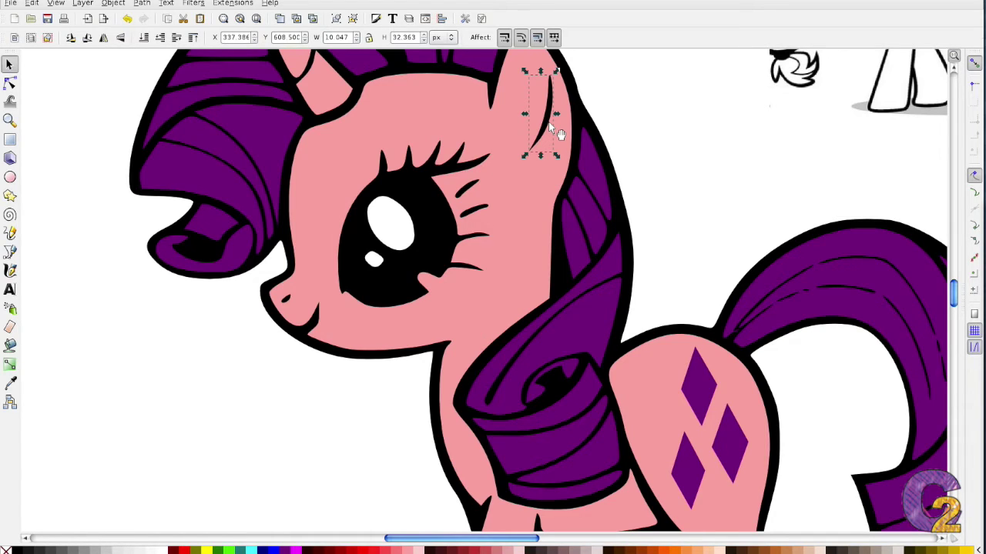
- Merge the nostril, eye, loose eyelashes, ear line and body outline into one path with Exclusion
click(288, 298)
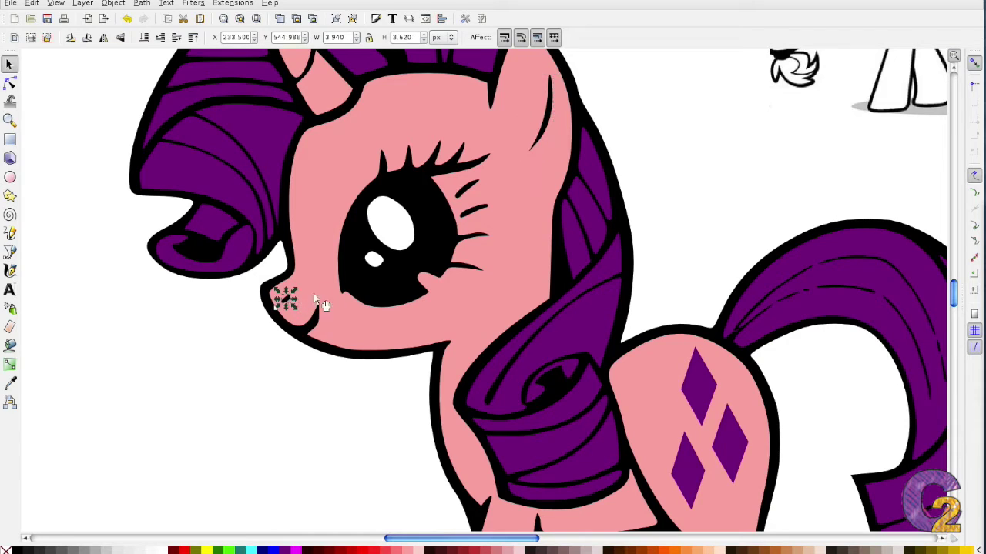
shift+click(397, 291)
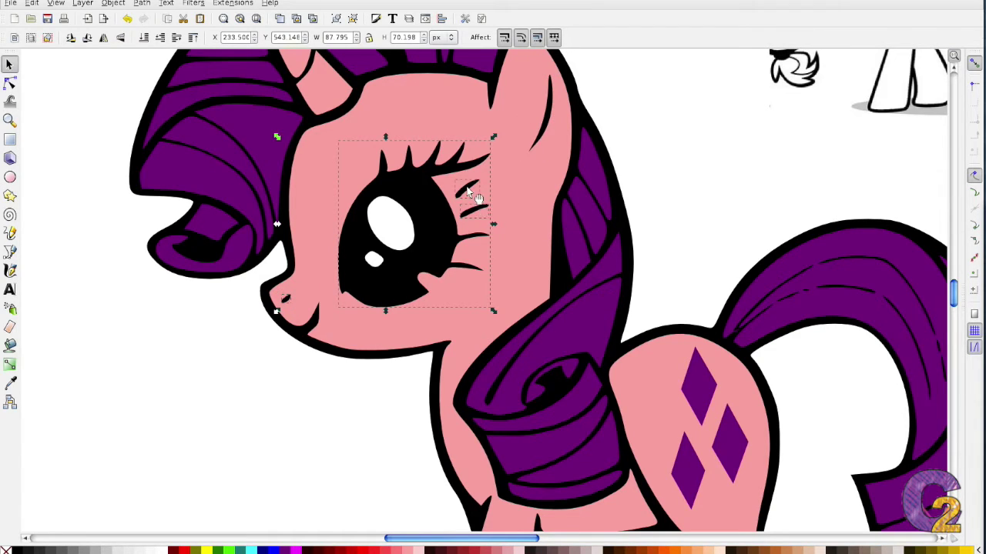
shift+click(549, 116)
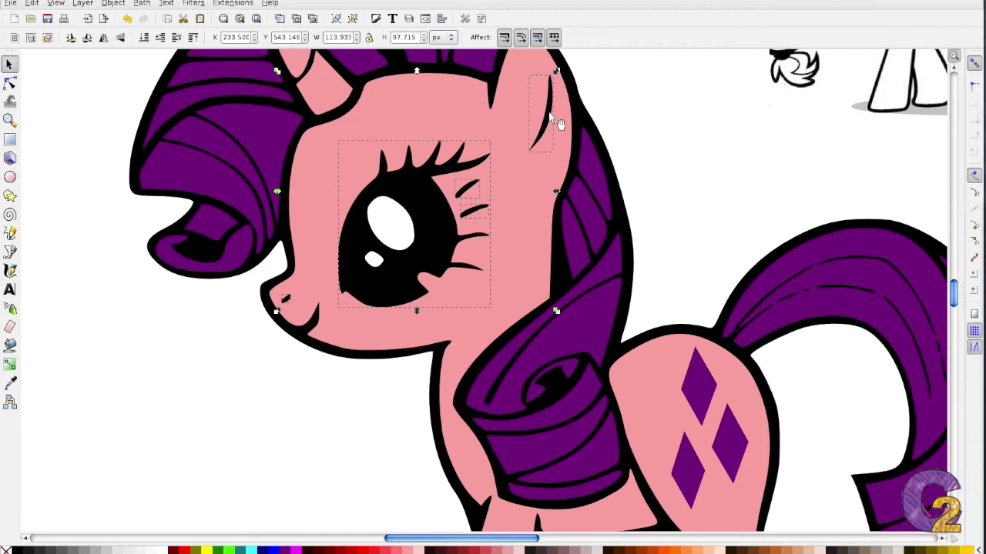
shift+click(506, 103)
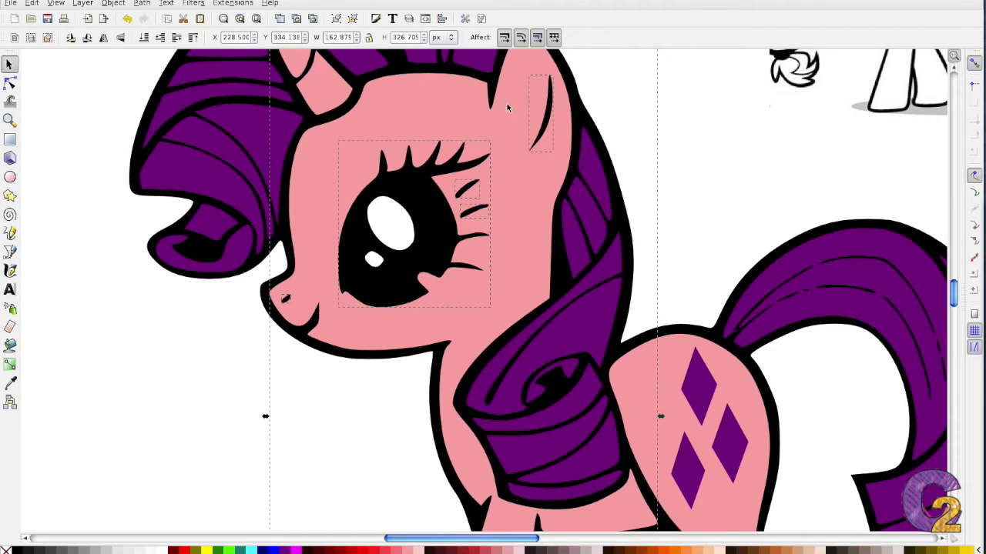
click(143, 4)
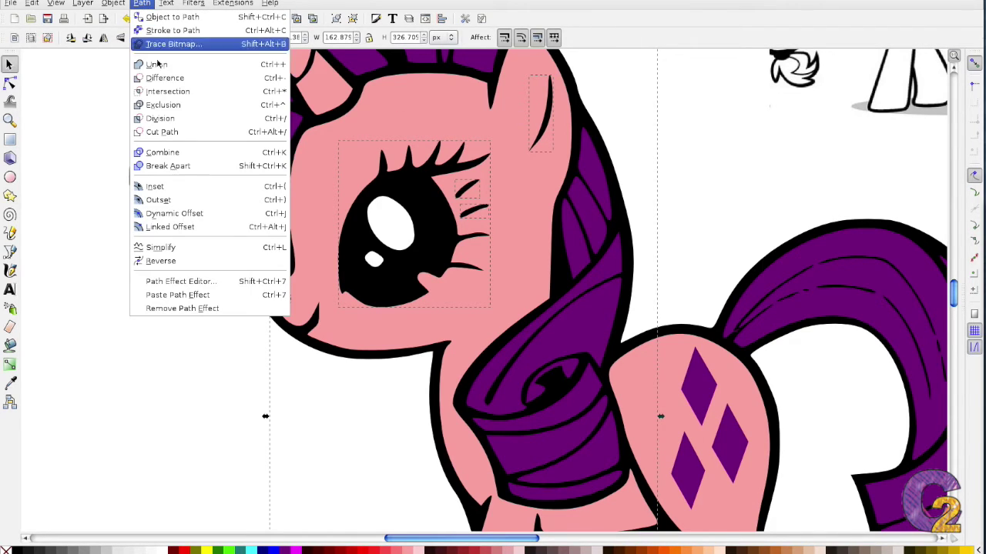
click(166, 109)
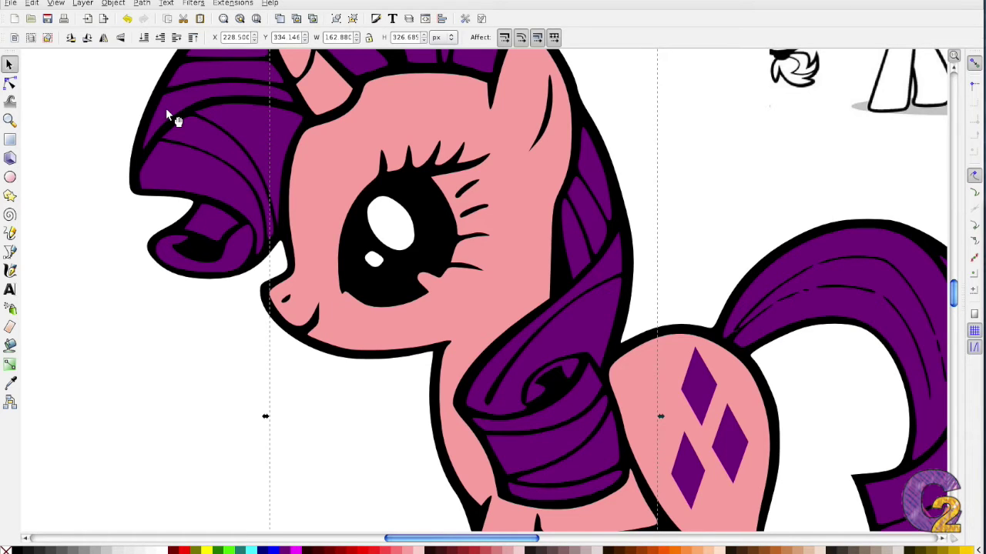
- Try moving the merged black line art down and to the left of the coloured pony, and undo the move
click(394, 285)
drag(393, 285, 193, 453)
key(ctrl+z)
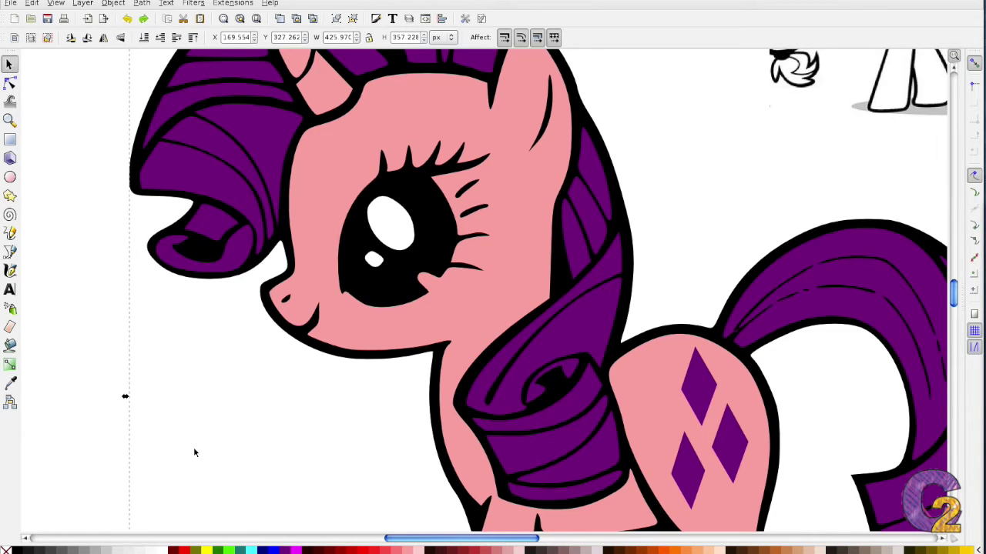
- Combine the three purple diamonds with the pink shape of the pony's hindquarters into one path using Exclusion
click(695, 397)
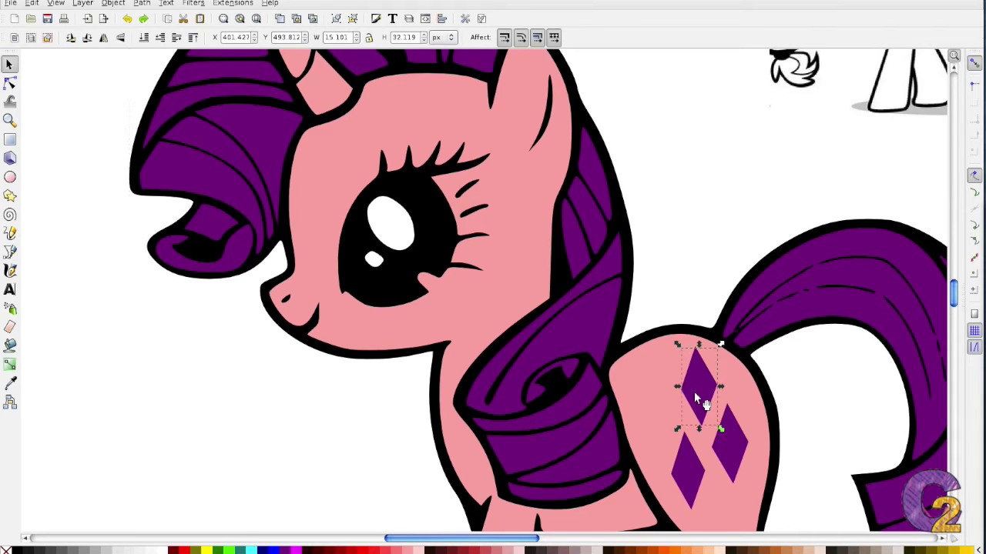
shift+click(688, 463)
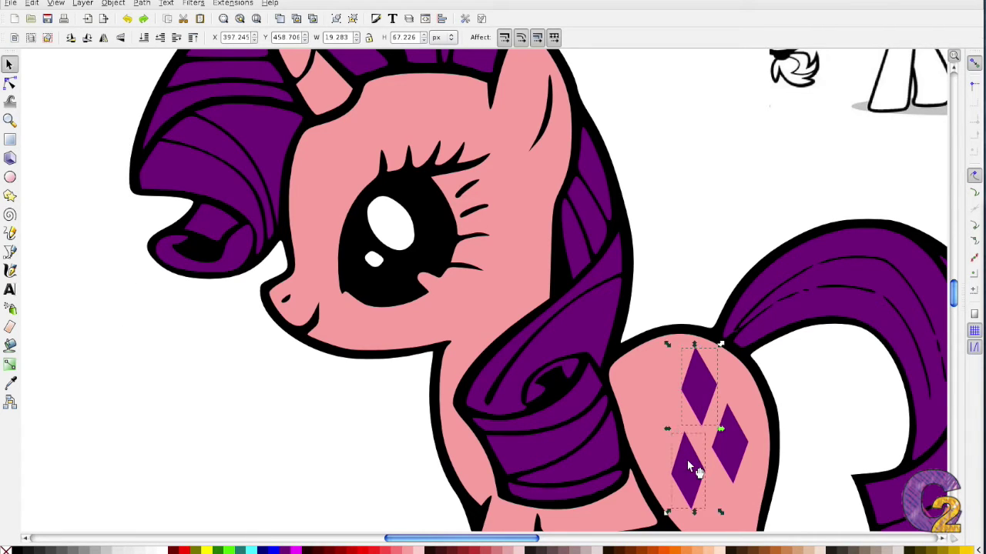
shift+click(735, 437)
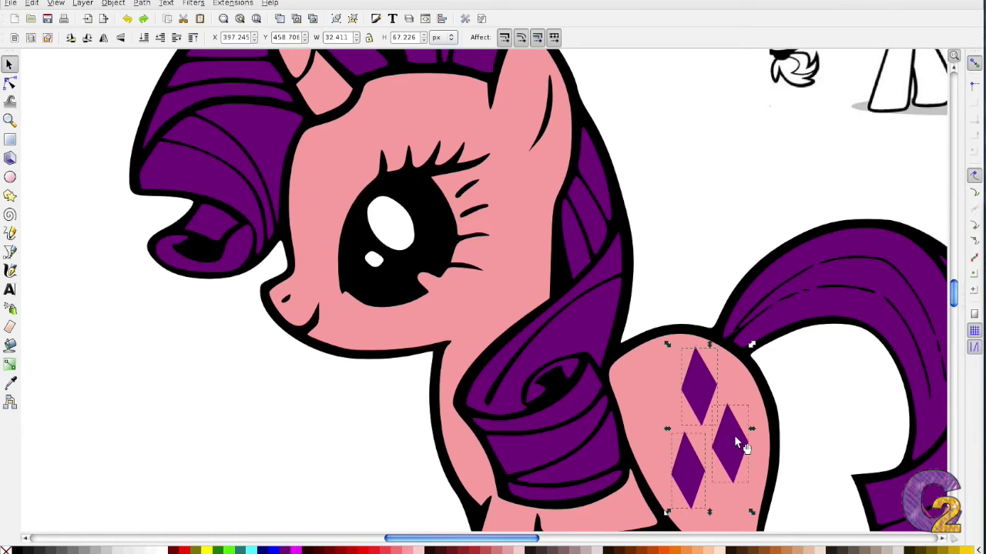
shift+click(647, 390)
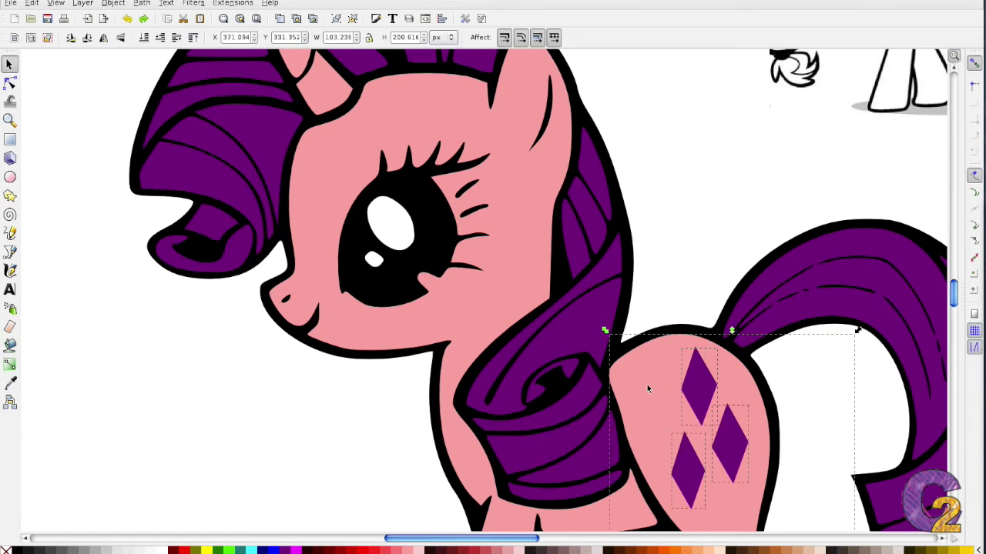
click(141, 3)
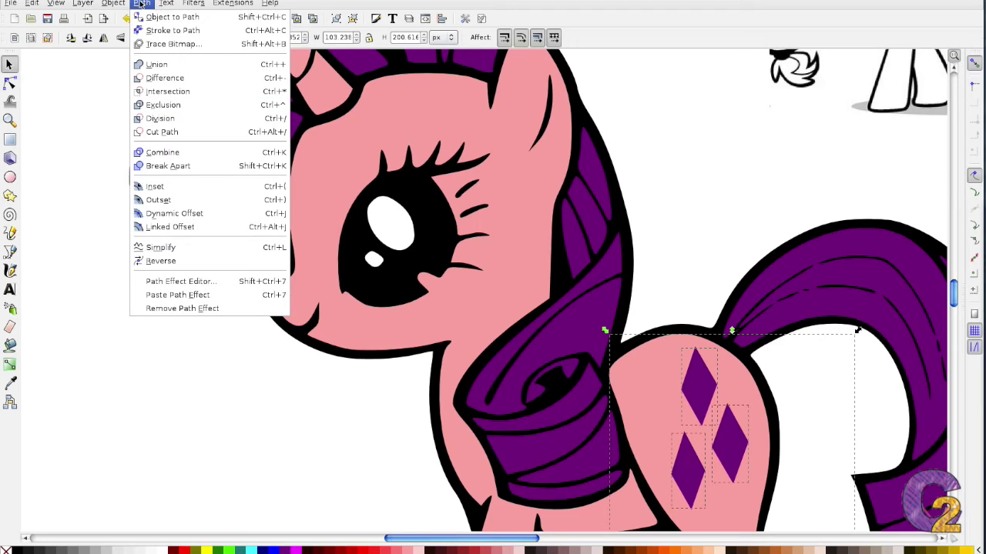
click(164, 104)
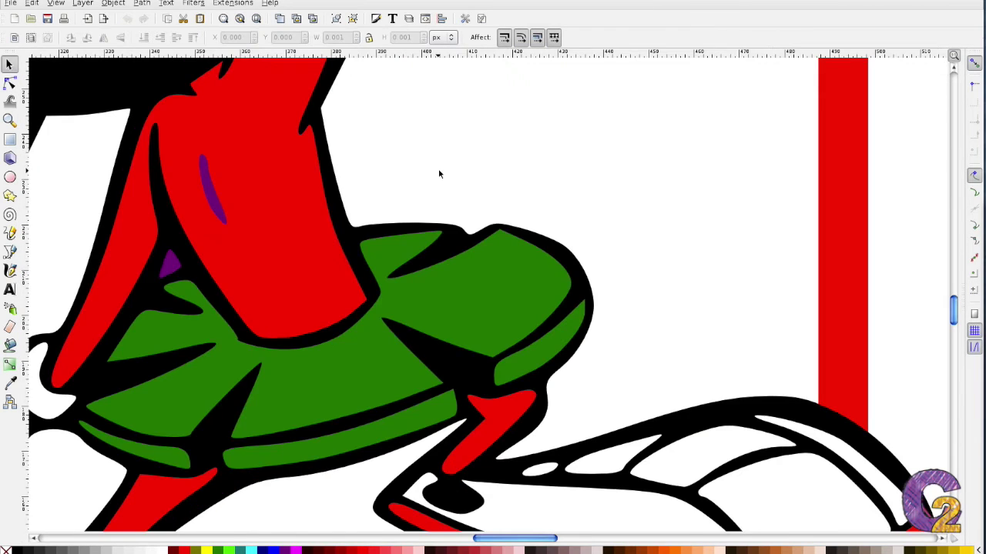
- Cut the narrow purple sliver out of the large red shape above the green area using Exclusion
scroll(438, 168, left, 3)
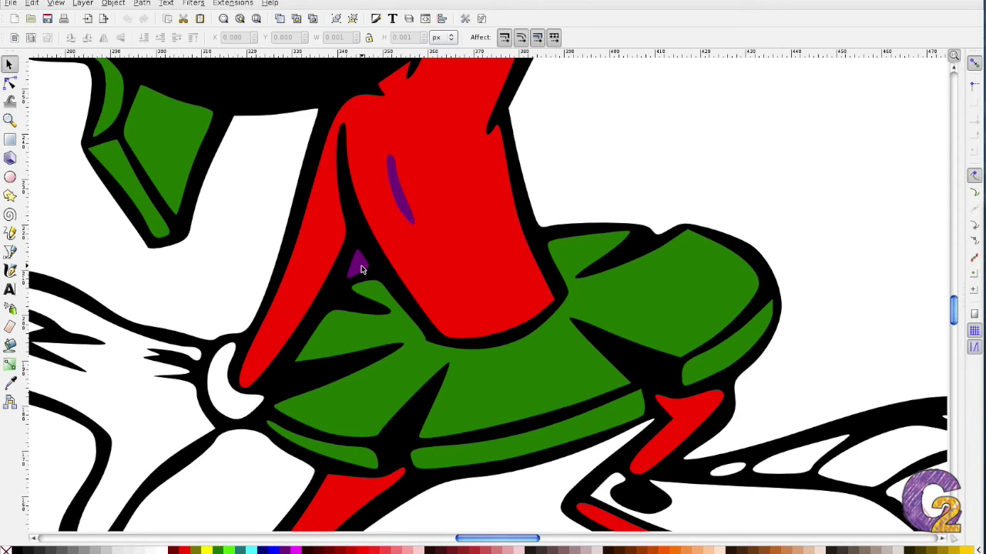
click(397, 197)
shift+click(454, 203)
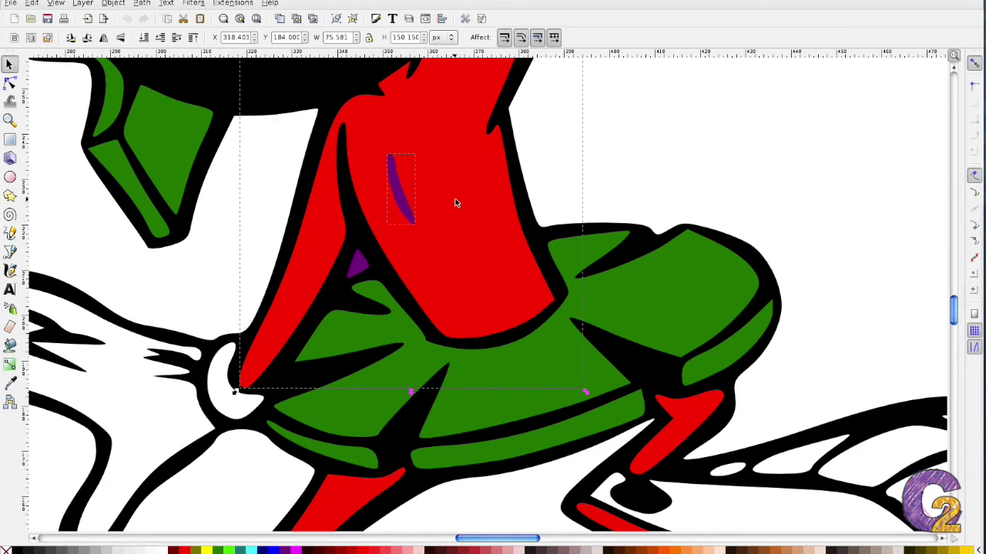
click(142, 4)
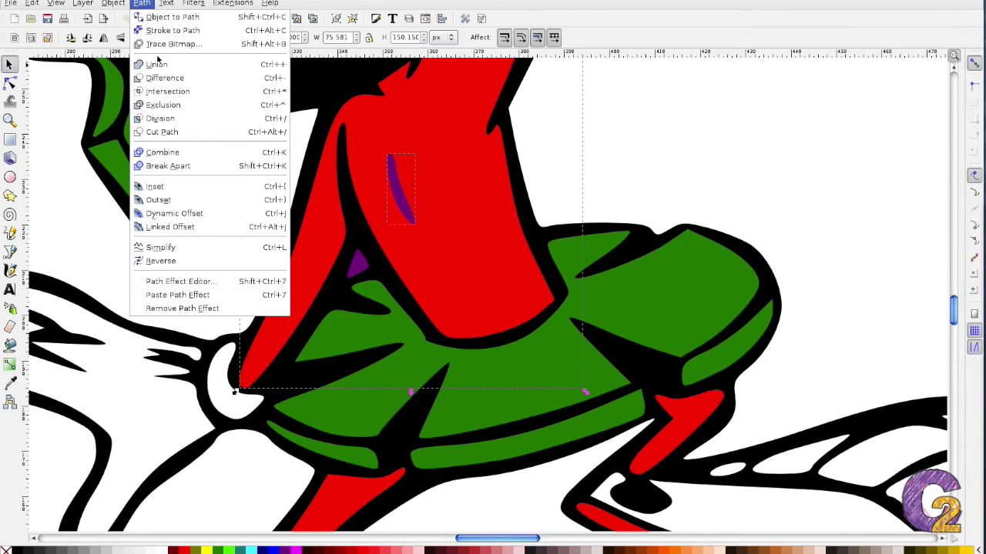
click(166, 106)
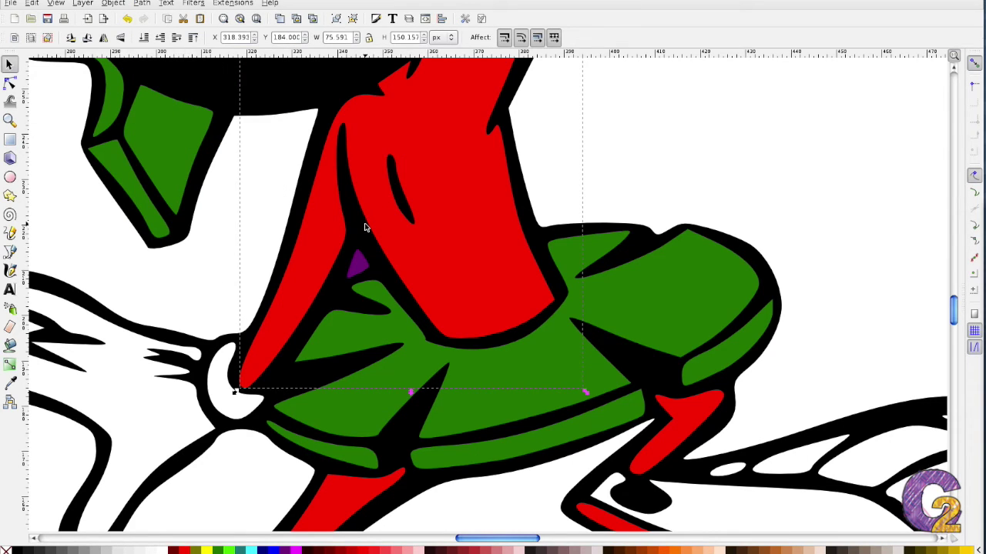
- Cut the small purple triangle out of the black outline using Exclusion
click(358, 266)
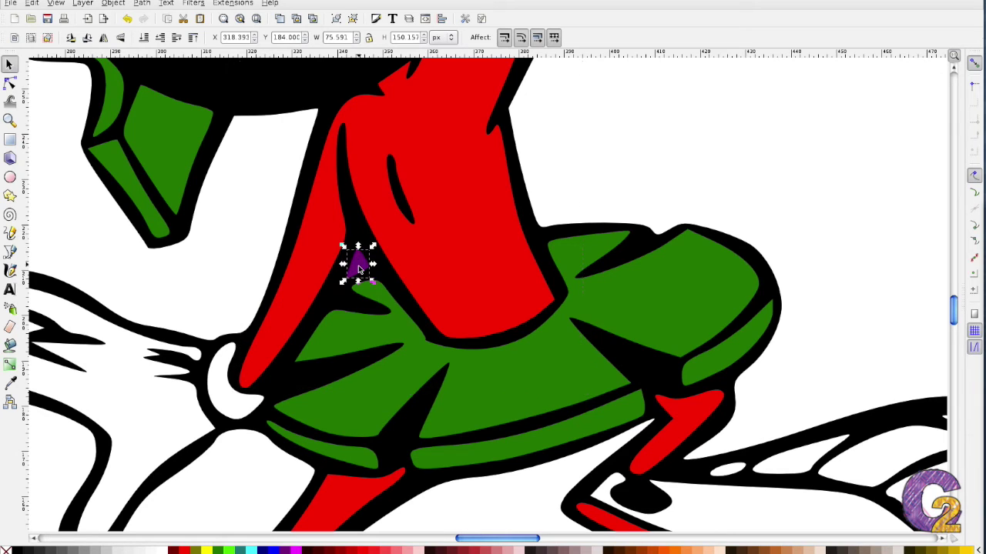
shift+click(292, 224)
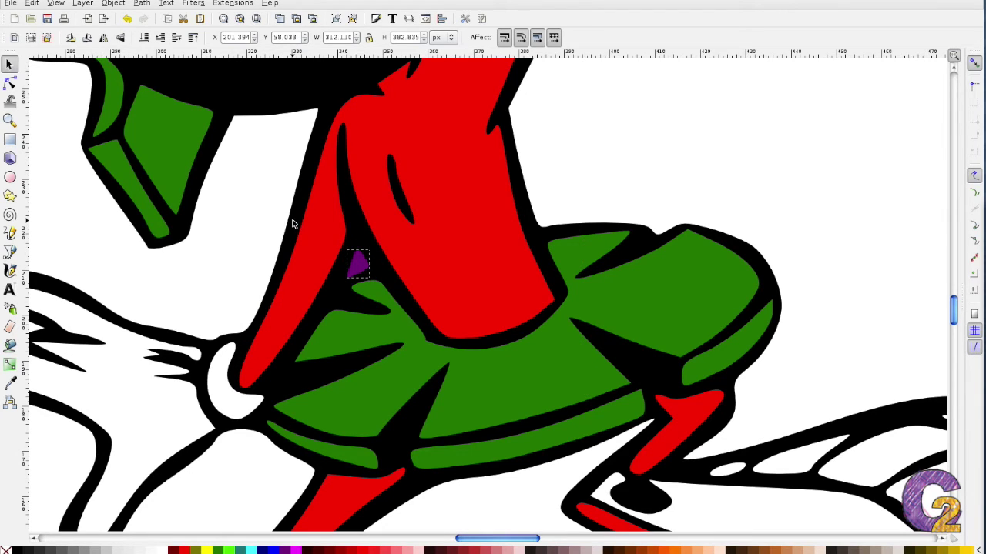
click(145, 5)
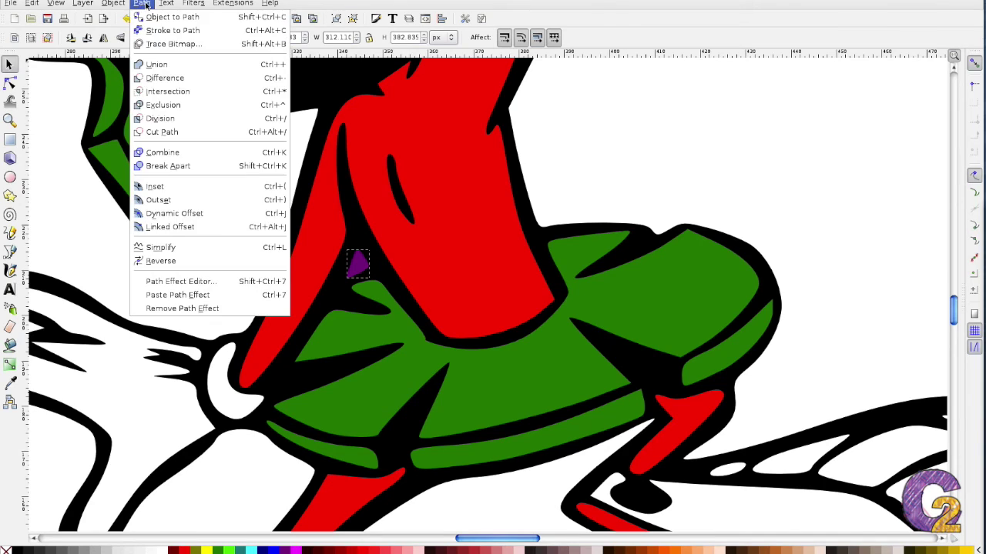
click(174, 106)
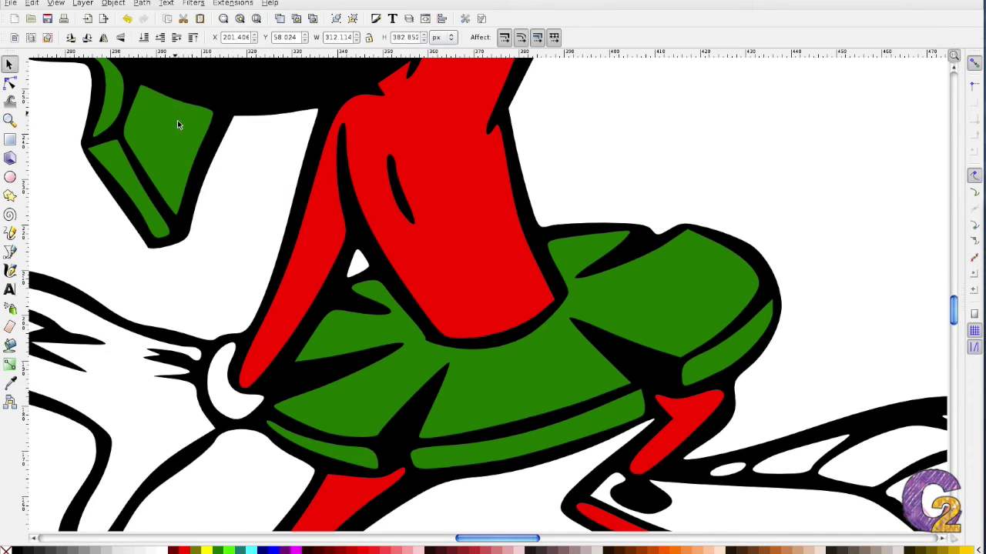